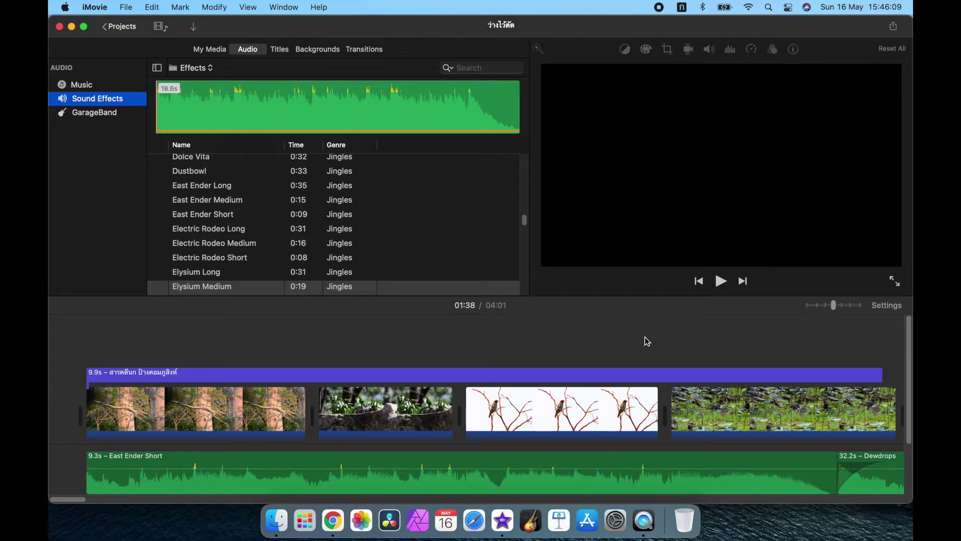
Reopen iMovie from its problem report
{"action": "key", "text": "super+h"}
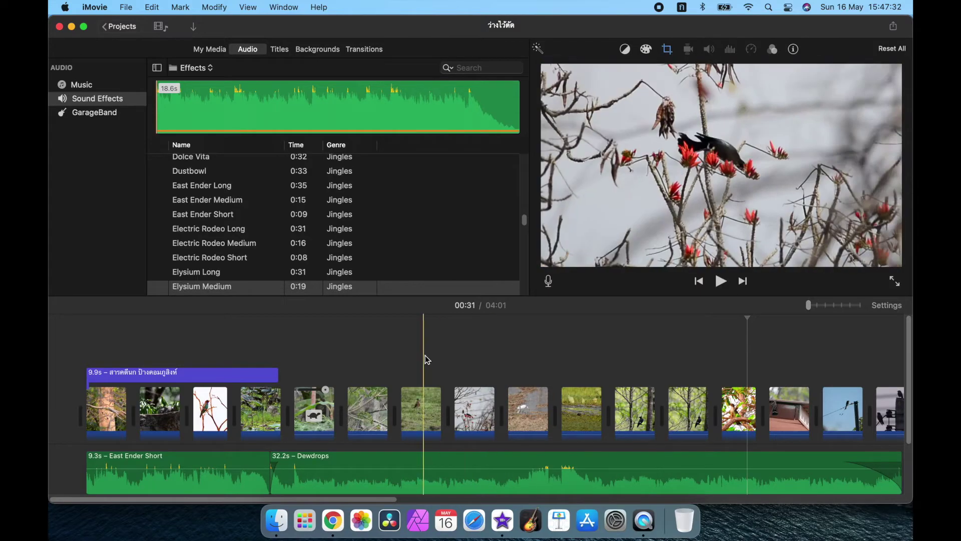
{"action": "key", "text": "super+h"}
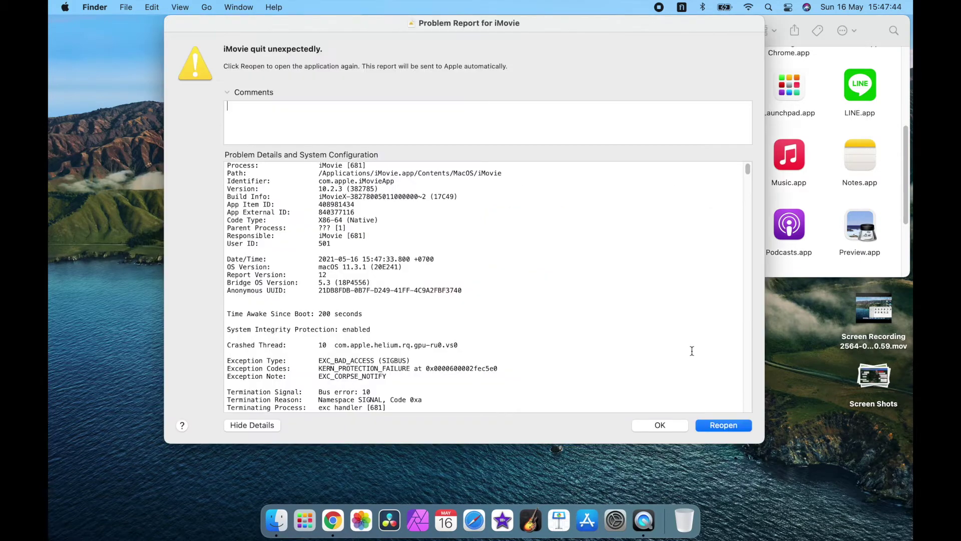
{"action": "left_click", "coordinate": [724, 425]}
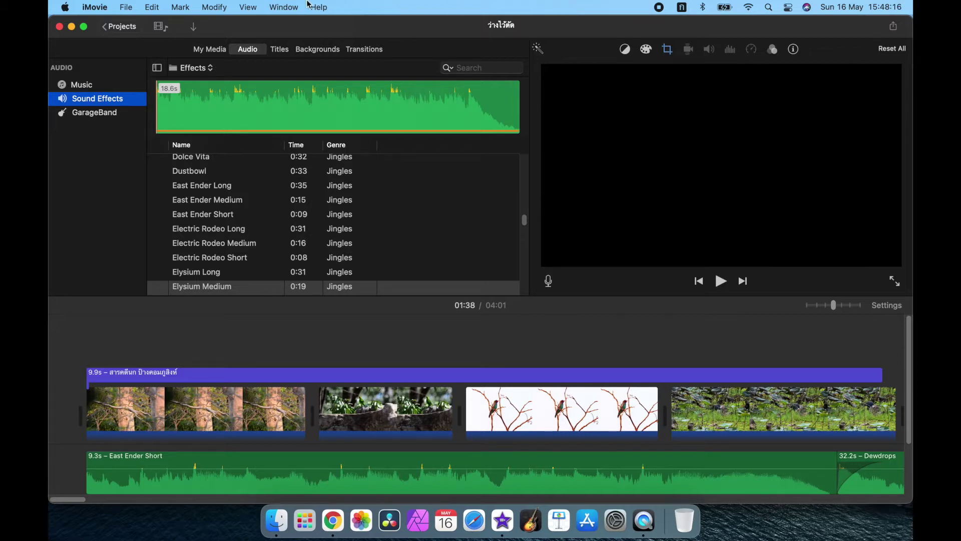
Select every clip, title and audio track in the project timeline and cut them all
{"action": "left_click", "coordinate": [153, 8]}
{"action": "left_click", "coordinate": [840, 18]}
{"action": "left_click_drag", "start_coordinate": [835, 304], "coordinate": [808, 305]}
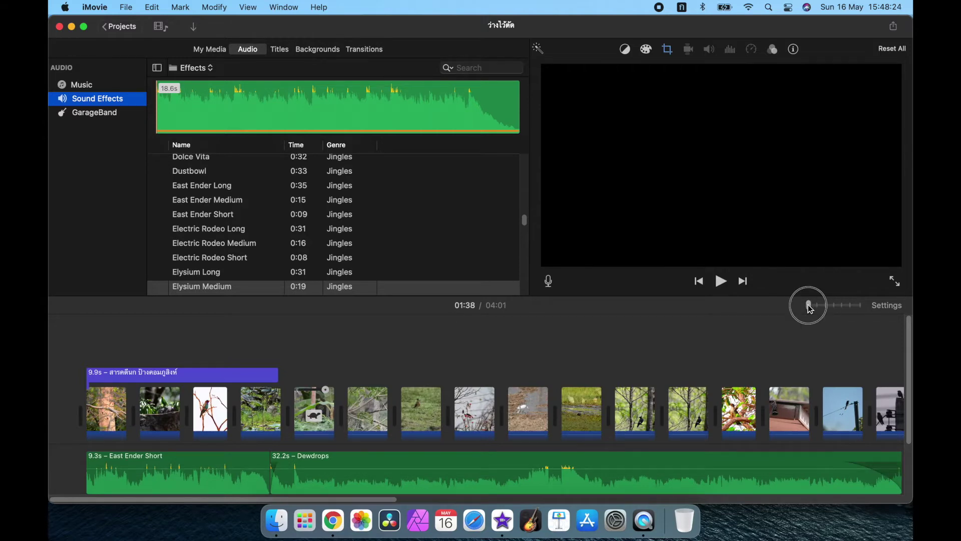
{"action": "left_click", "coordinate": [790, 336]}
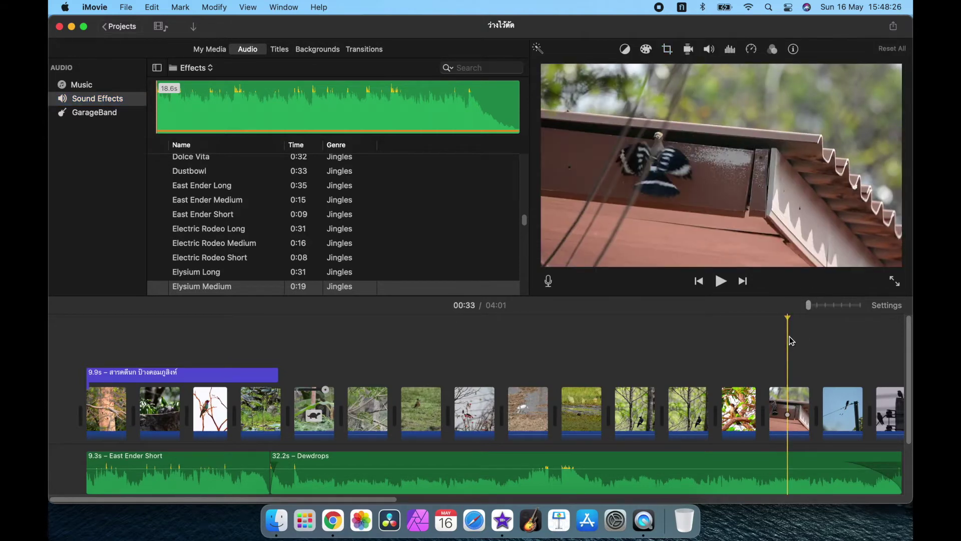
{"action": "key", "text": "super+a"}
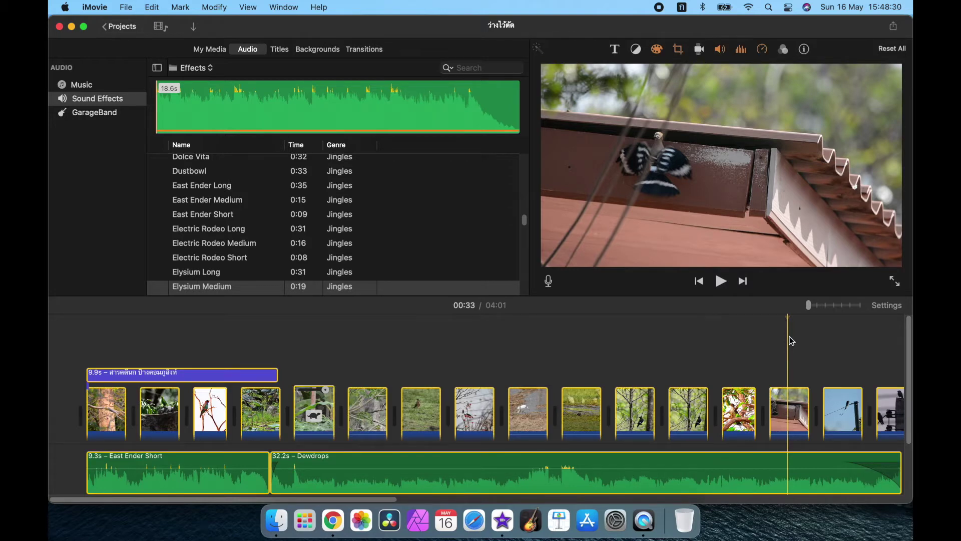
{"action": "left_click", "coordinate": [151, 8]}
{"action": "left_click", "coordinate": [167, 62]}
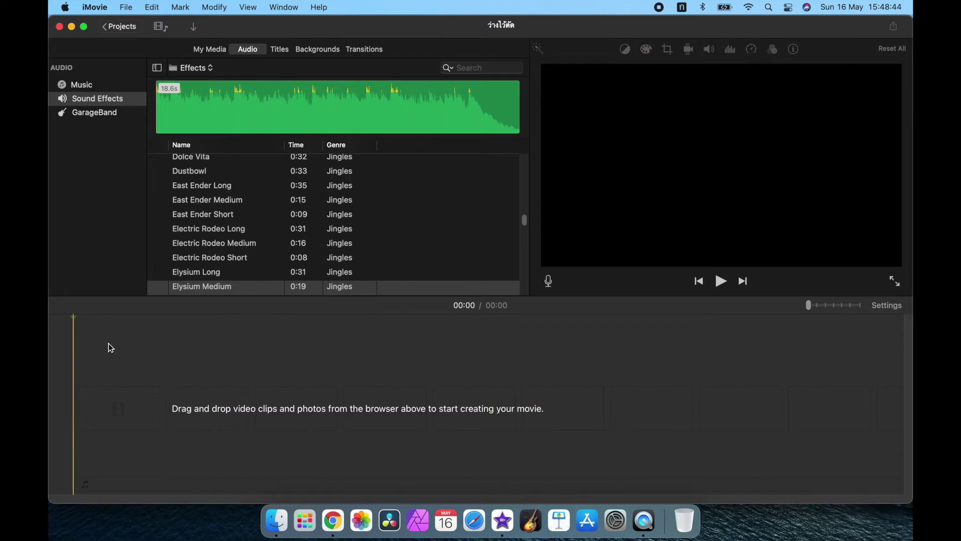
Paste the cut clips back at the start of the empty timeline
{"action": "left_click", "coordinate": [78, 343]}
{"action": "left_click", "coordinate": [151, 7]}
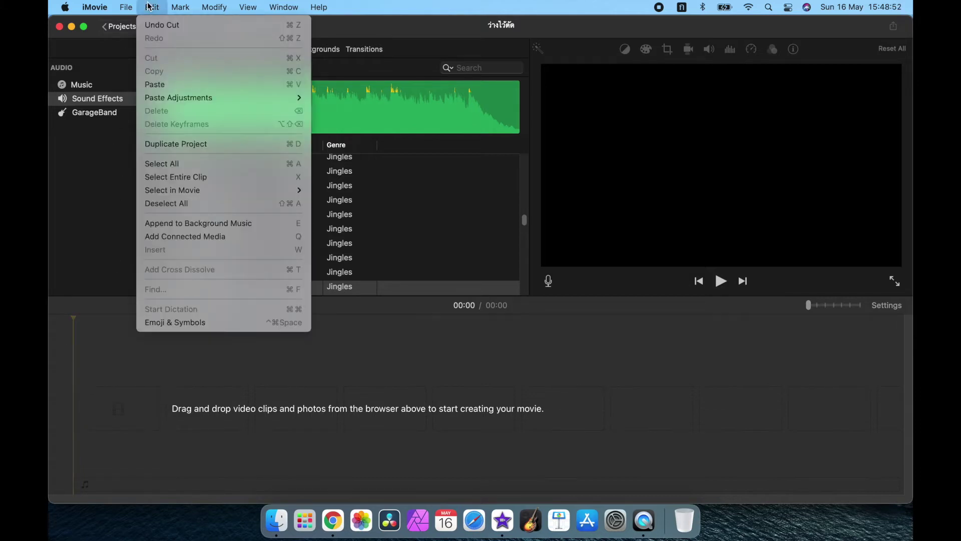
{"action": "left_click", "coordinate": [170, 82]}
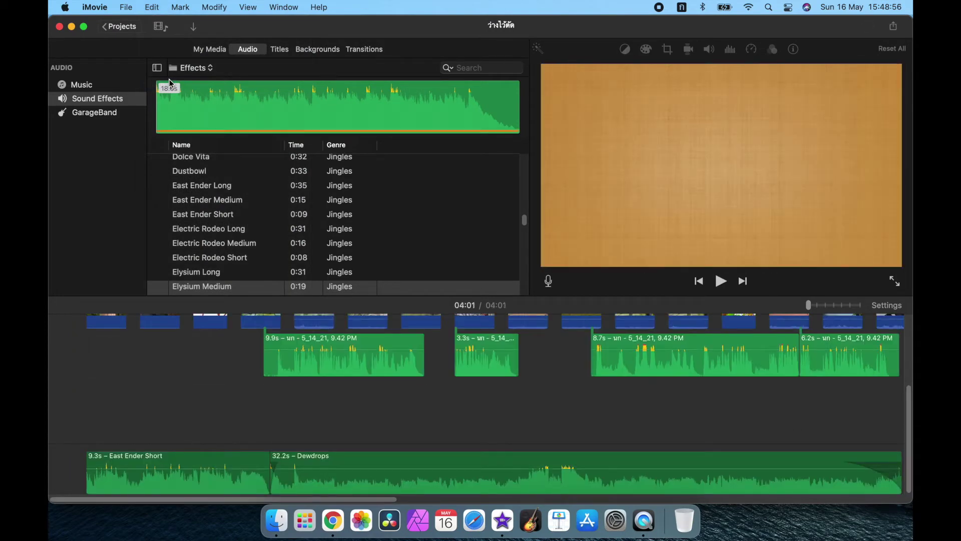
Play the restored movie briefly from the beginning and look through the timeline up to the hawk clips after the orange title card
{"action": "scroll", "coordinate": [356, 371], "scroll_direction": "up", "scroll_amount": 5}
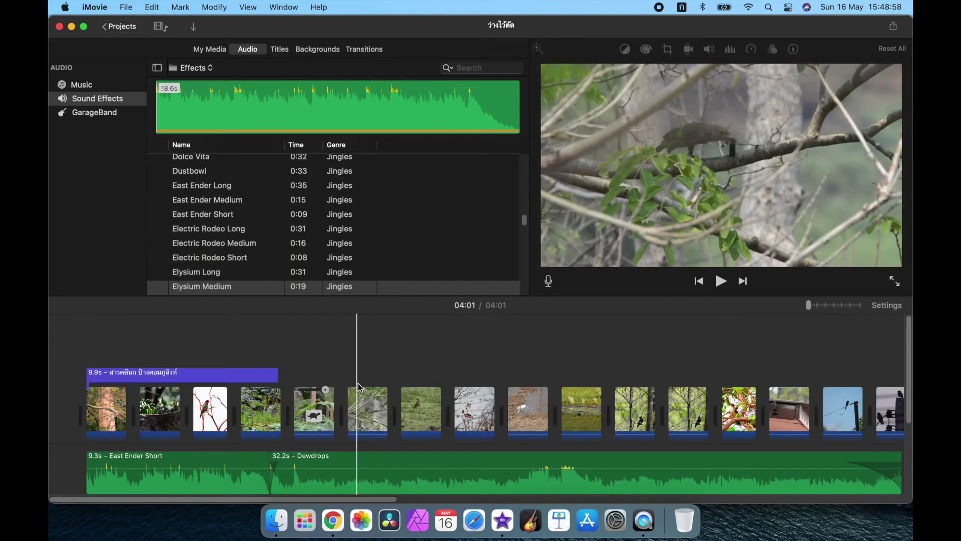
{"action": "left_click", "coordinate": [86, 347]}
{"action": "key", "text": "space"}
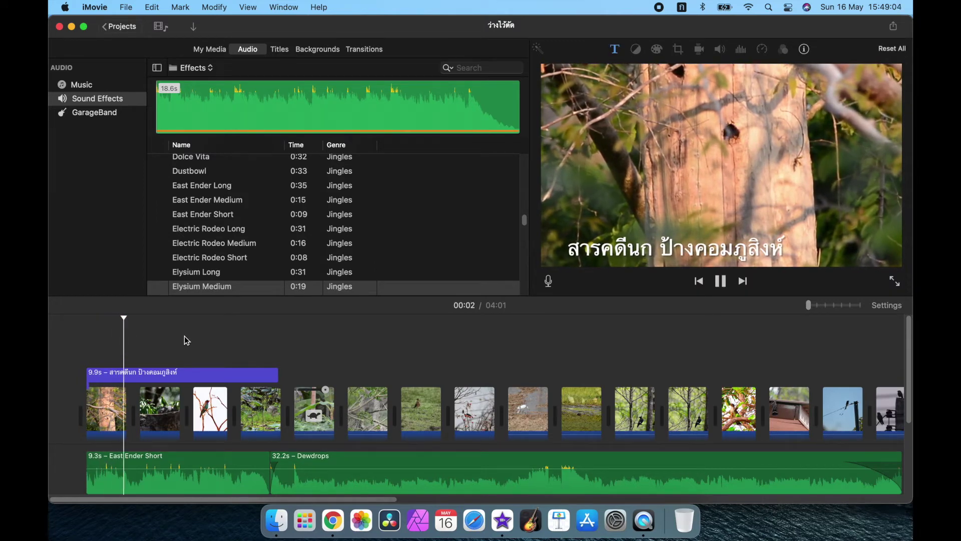
{"action": "key", "text": "space"}
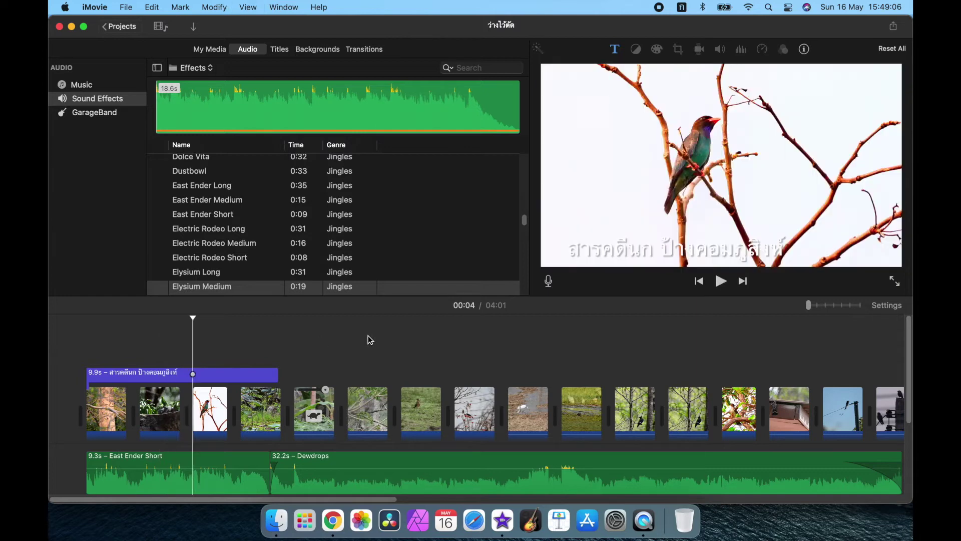
{"action": "scroll", "coordinate": [368, 337], "scroll_direction": "right", "scroll_amount": 3}
{"action": "scroll", "coordinate": [368, 336], "scroll_direction": "right", "scroll_amount": 10}
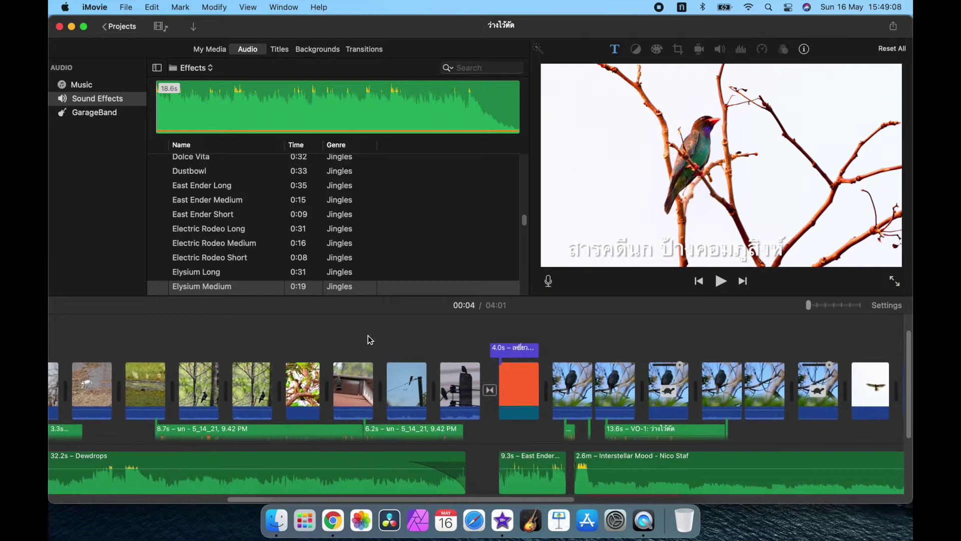
{"action": "scroll", "coordinate": [368, 335], "scroll_direction": "right", "scroll_amount": 5}
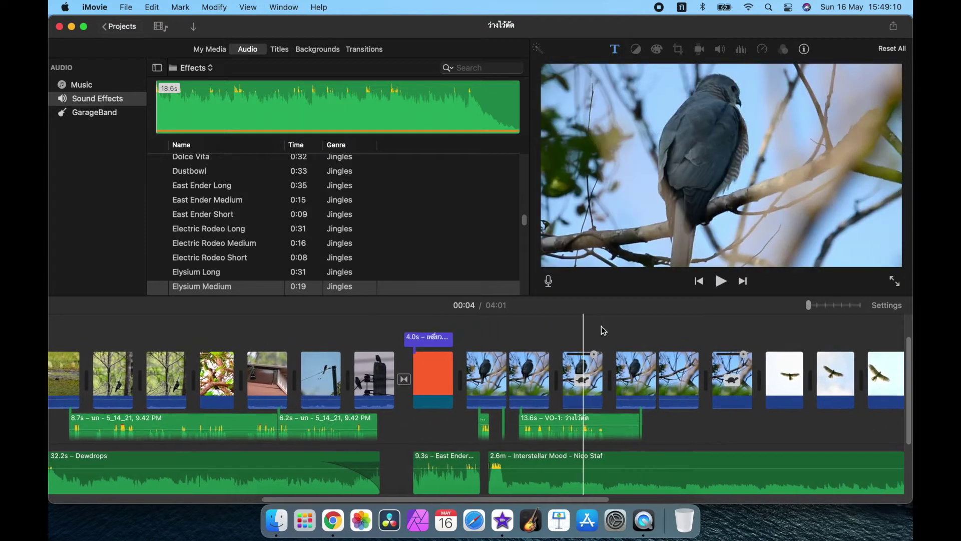
{"action": "scroll", "coordinate": [542, 332], "scroll_direction": "right", "scroll_amount": 3}
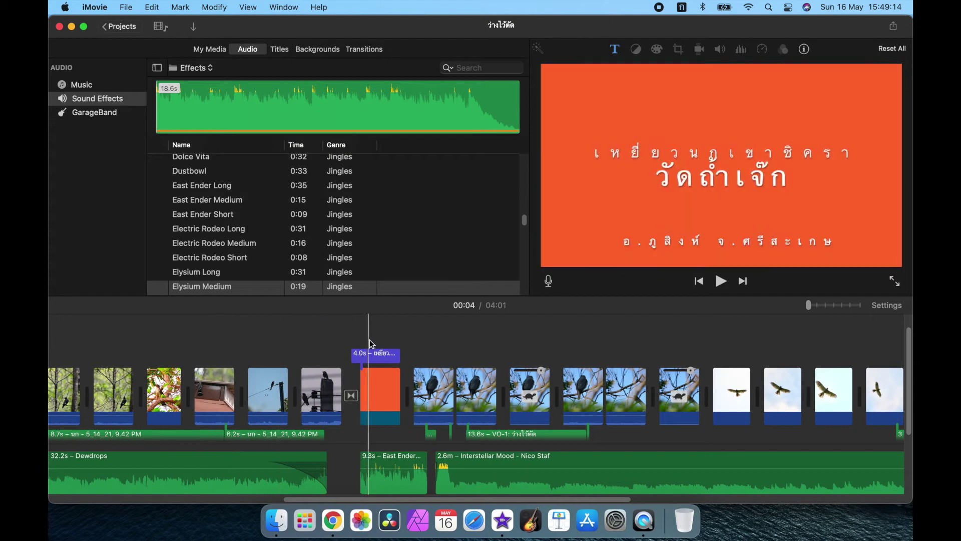
{"action": "scroll", "coordinate": [372, 343], "scroll_direction": "right", "scroll_amount": 2}
{"action": "scroll", "coordinate": [372, 343], "scroll_direction": "right", "scroll_amount": 4}
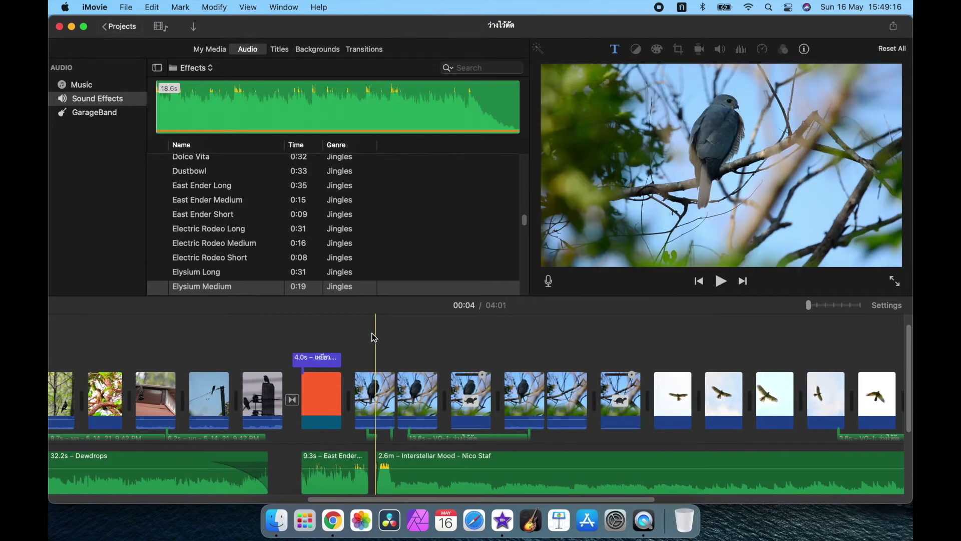
Delete the run of hawk clips following the orange title card and select the next group of clips
{"action": "left_click_drag", "start_coordinate": [360, 336], "coordinate": [867, 444]}
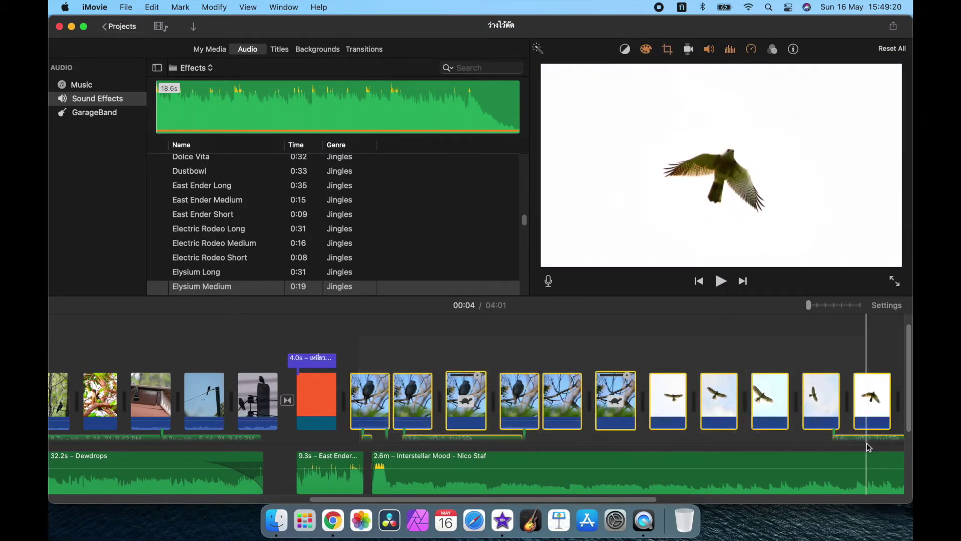
{"action": "key", "text": "Delete"}
{"action": "left_click", "coordinate": [378, 351]}
{"action": "left_click_drag", "start_coordinate": [378, 350], "coordinate": [639, 429]}
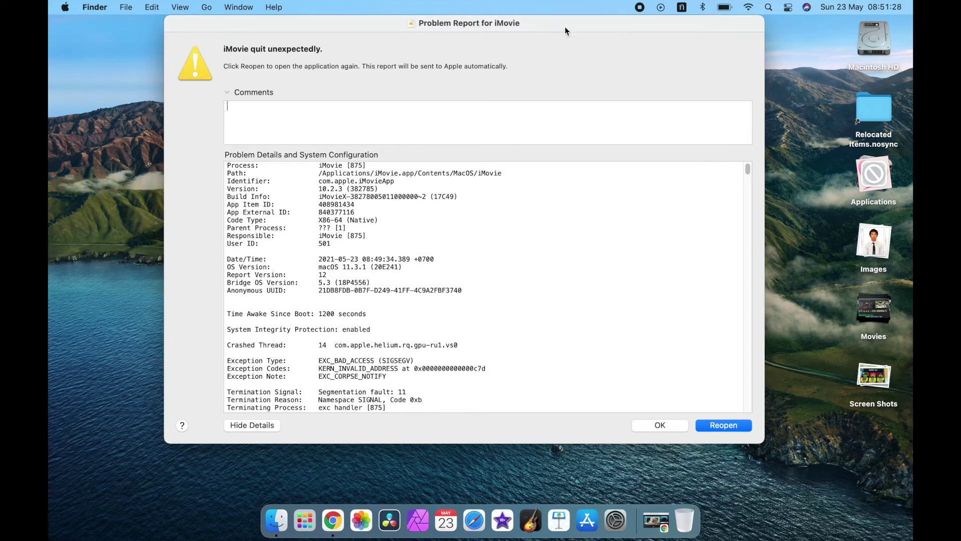
Reopen iMovie from the crash report and show the project timeline fully zoomed out
{"action": "left_click", "coordinate": [727, 426]}
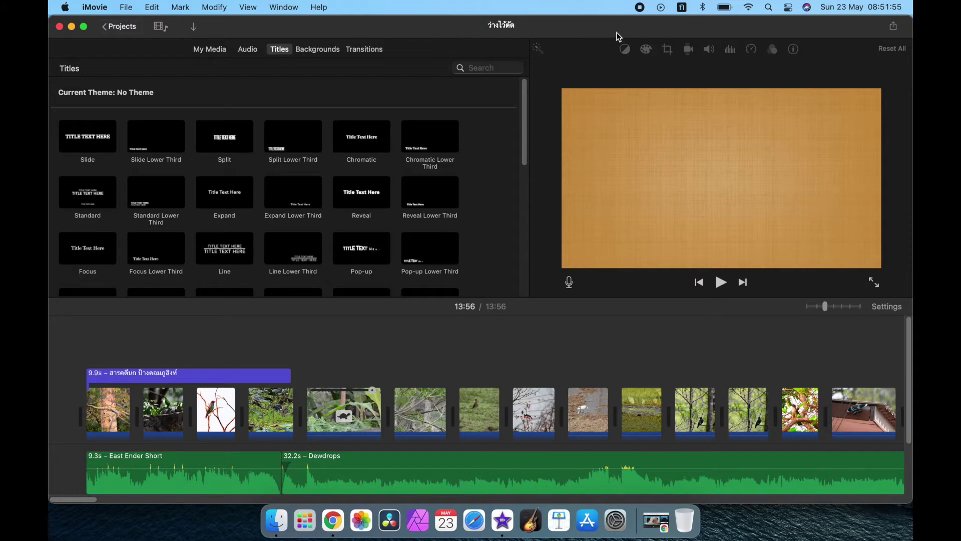
{"action": "left_click", "coordinate": [808, 307]}
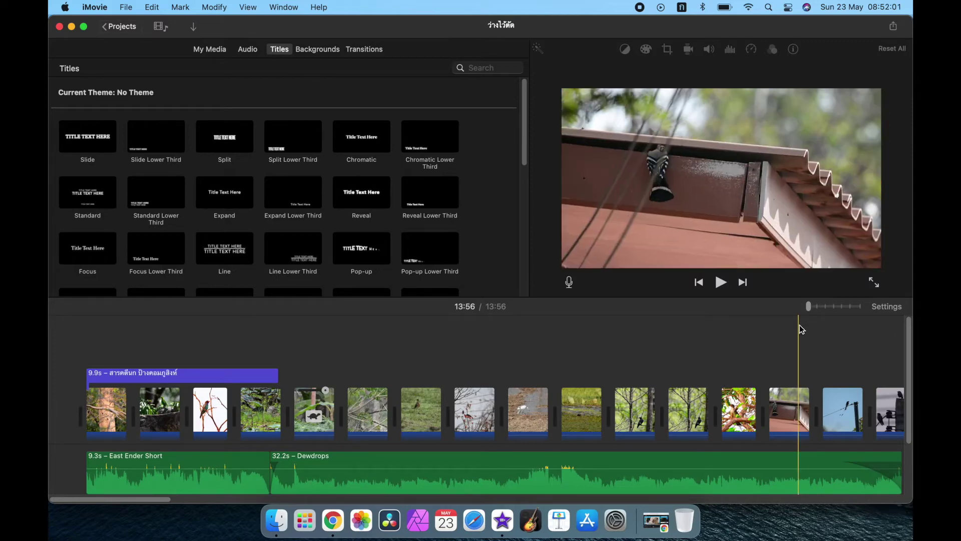
{"action": "left_click", "coordinate": [800, 326]}
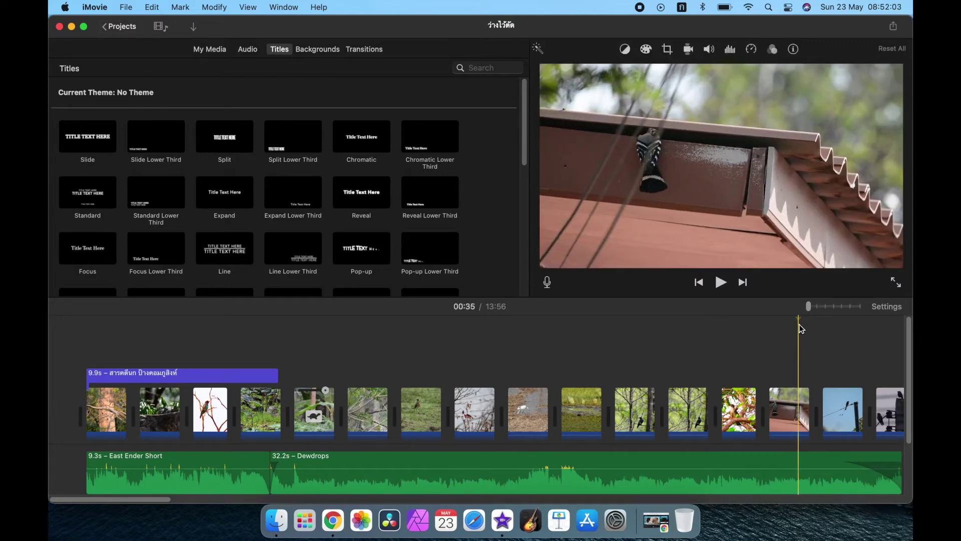
Cut all clips from the project timeline and paste them back into the emptied timeline
{"action": "key", "text": "super+a"}
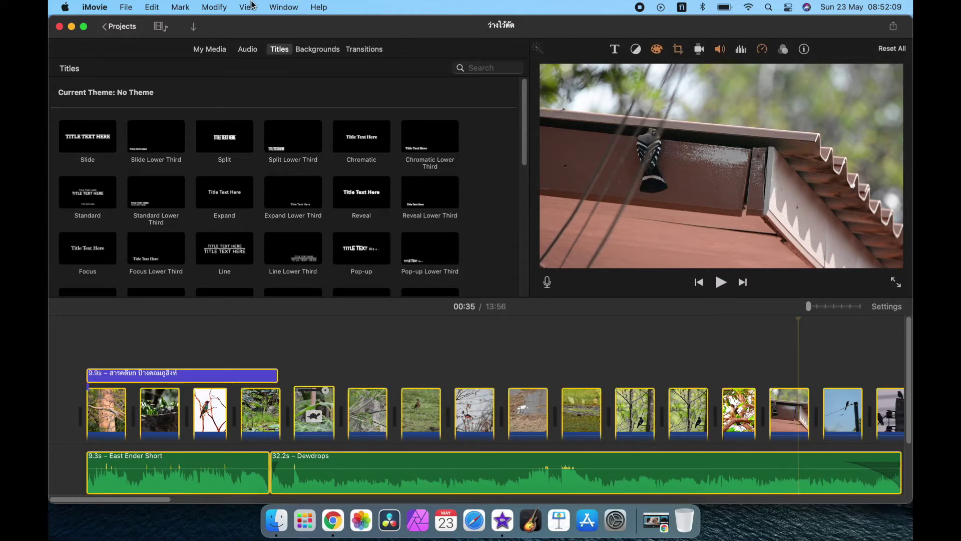
{"action": "left_click", "coordinate": [152, 7]}
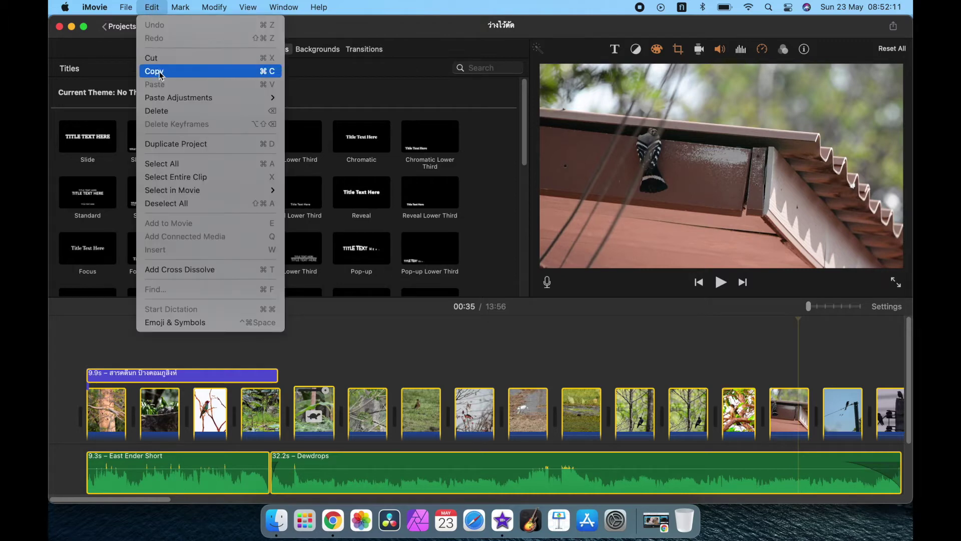
{"action": "left_click", "coordinate": [160, 60]}
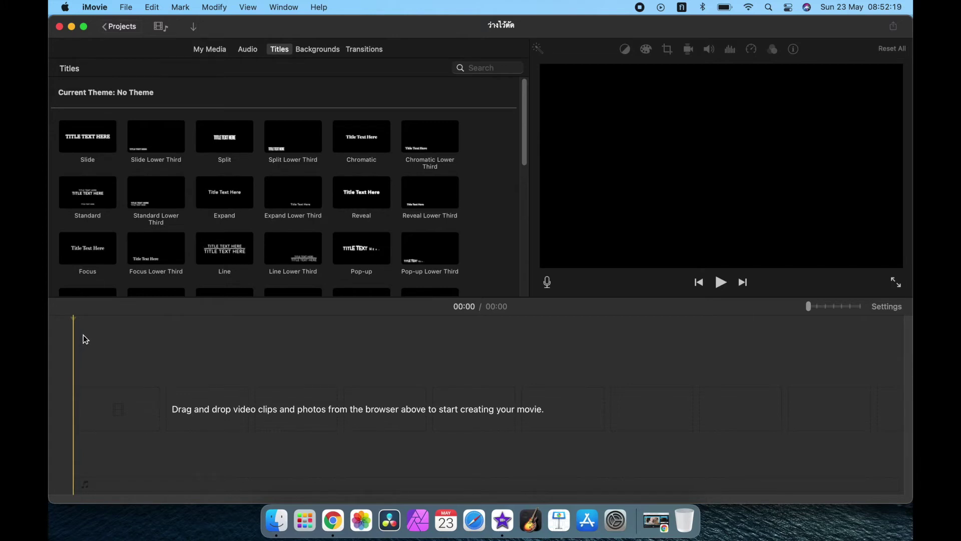
{"action": "left_click", "coordinate": [149, 7]}
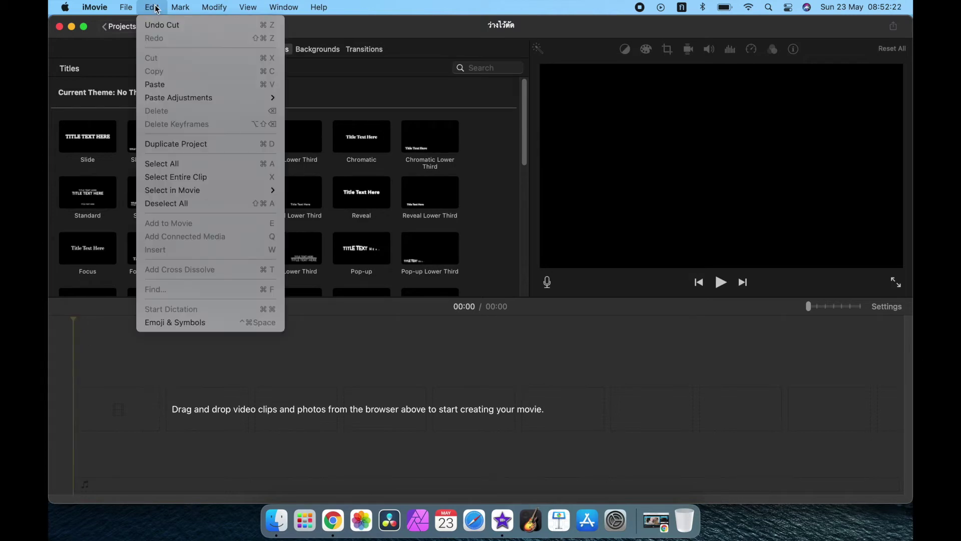
{"action": "left_click", "coordinate": [166, 85]}
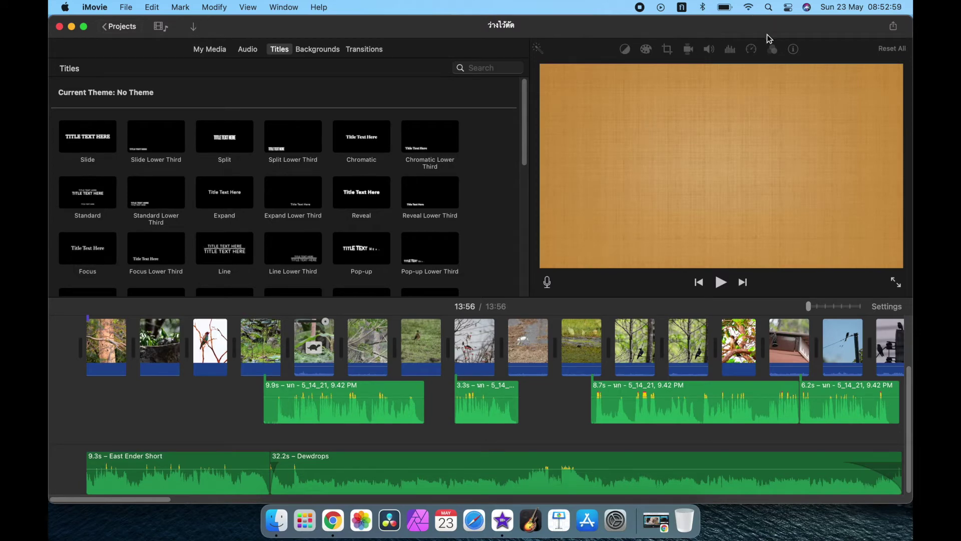
Check the project's file export settings and close them without exporting
{"action": "left_click", "coordinate": [894, 30]}
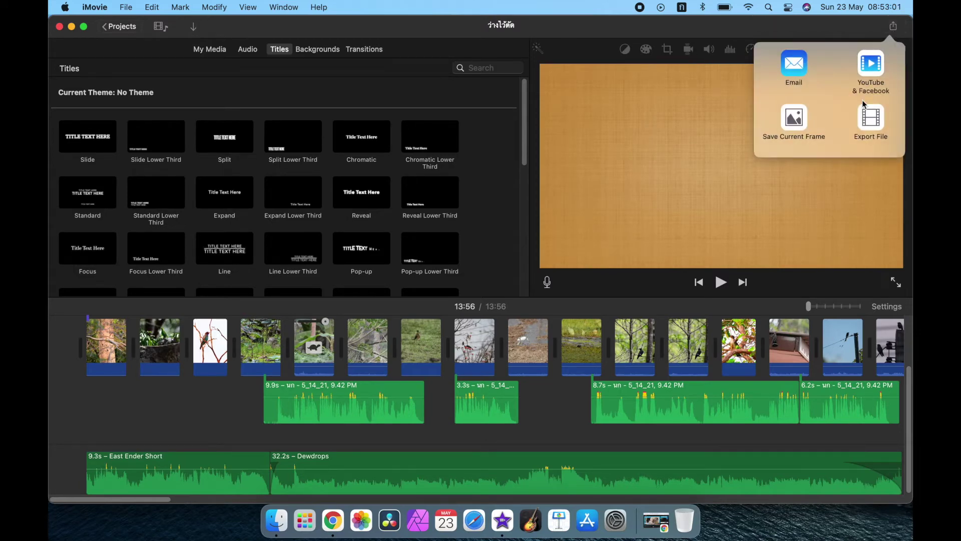
{"action": "left_click", "coordinate": [875, 118]}
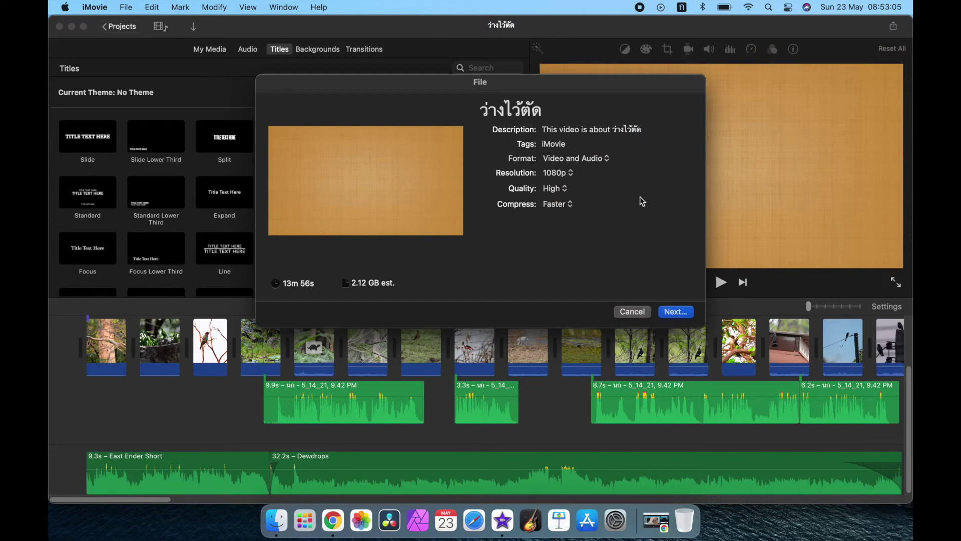
{"action": "left_click", "coordinate": [626, 314]}
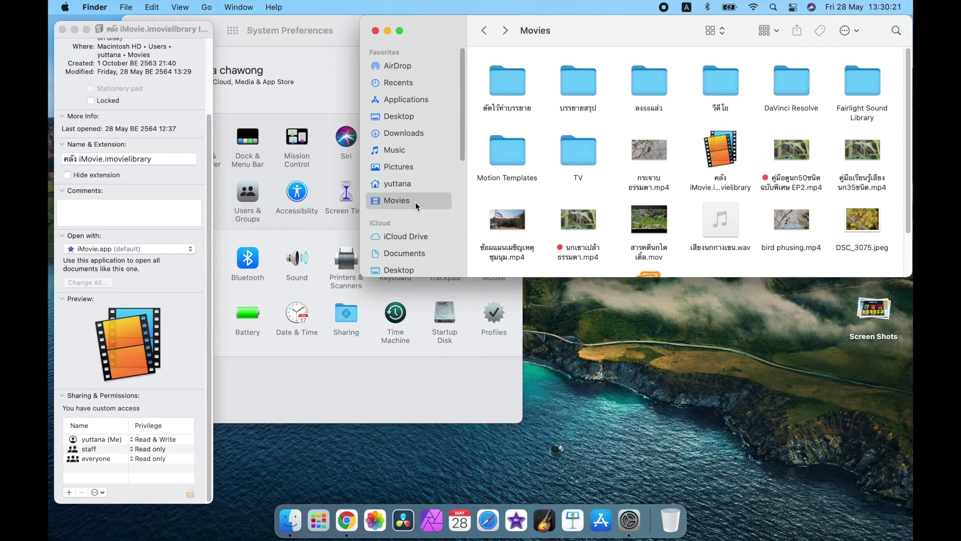
Show the package contents of คลัง iMovie.imovielibrary in Movies and open the Original Media folder inside คำขวัญ
{"action": "right_click", "coordinate": [717, 150]}
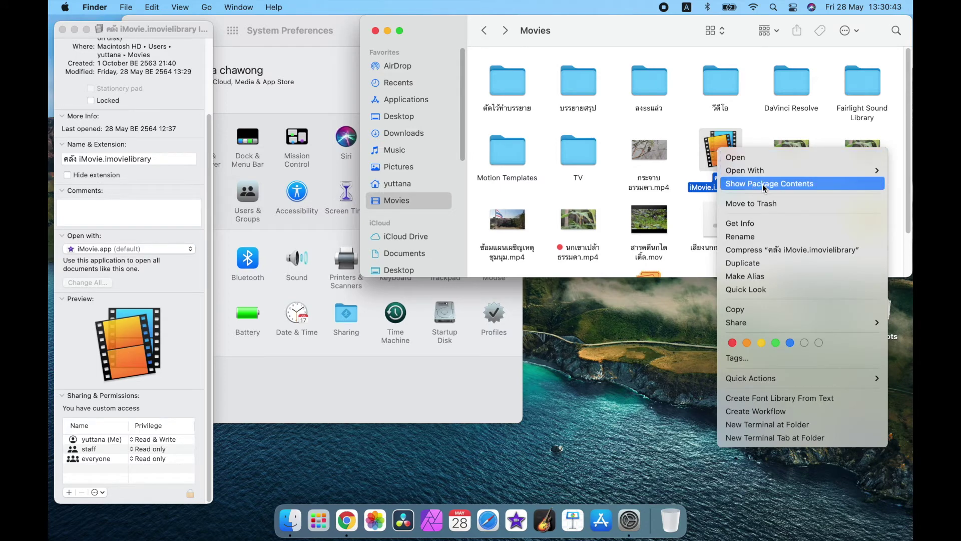
{"action": "left_click", "coordinate": [821, 183]}
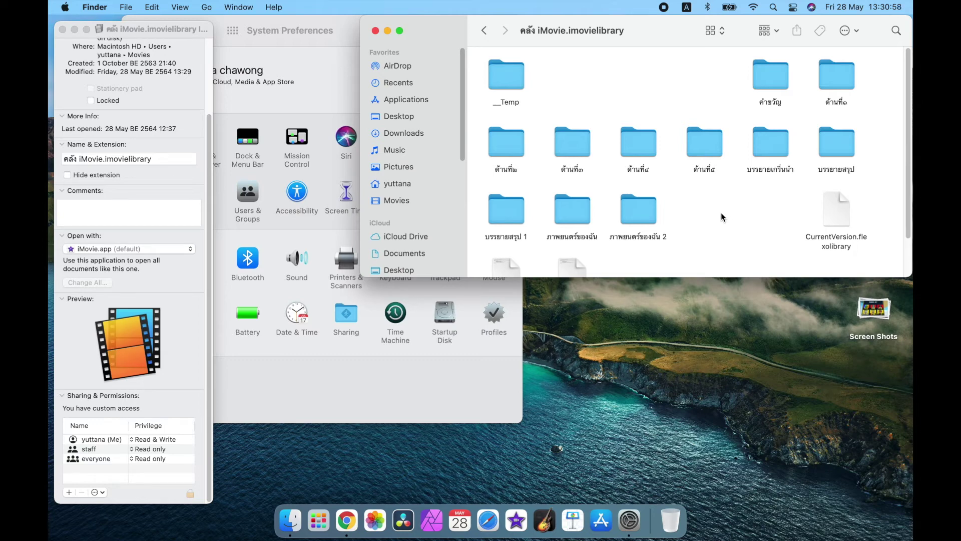
{"action": "double_click", "coordinate": [774, 66]}
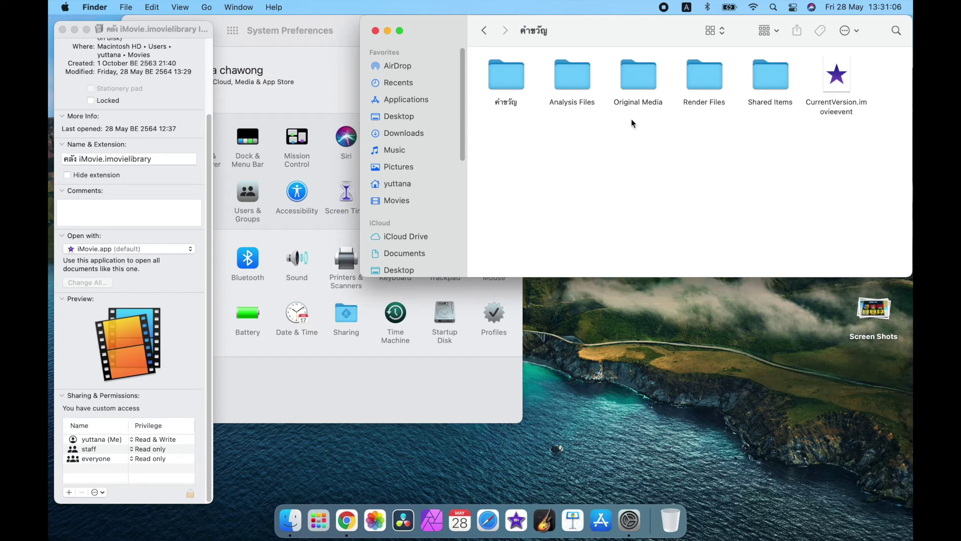
{"action": "double_click", "coordinate": [633, 85]}
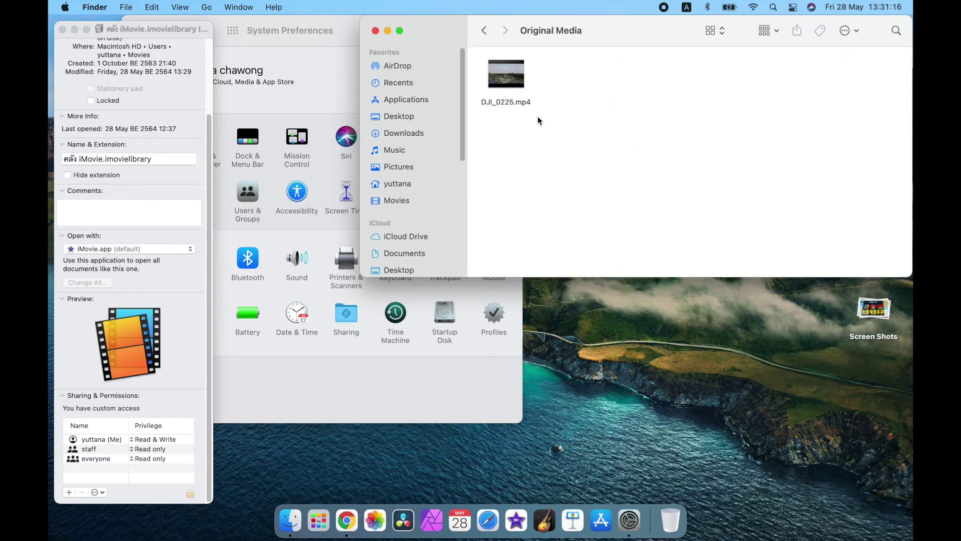
Preview DJI_0225.mp4 with Quick Look and close the preview
{"action": "left_click", "coordinate": [524, 70]}
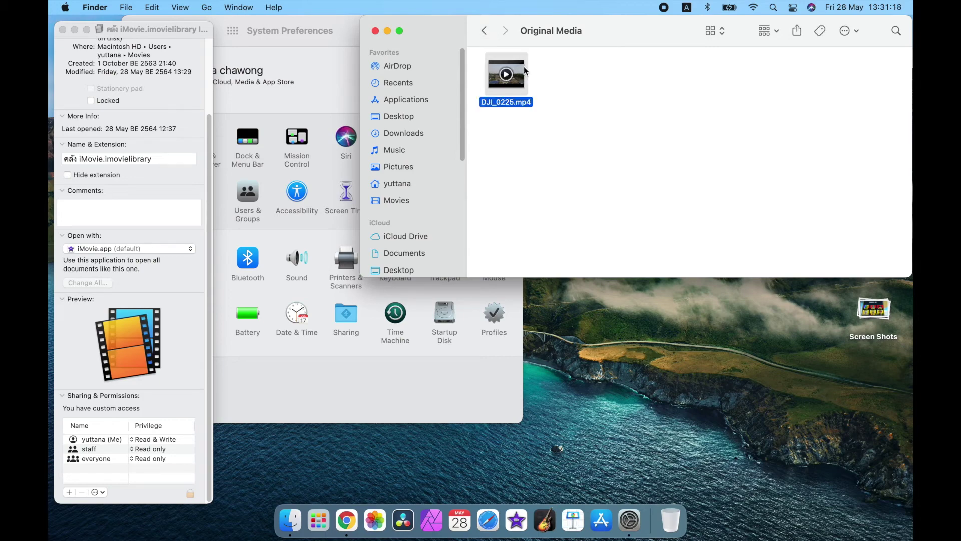
{"action": "key", "text": "space"}
{"action": "key", "text": "space"}
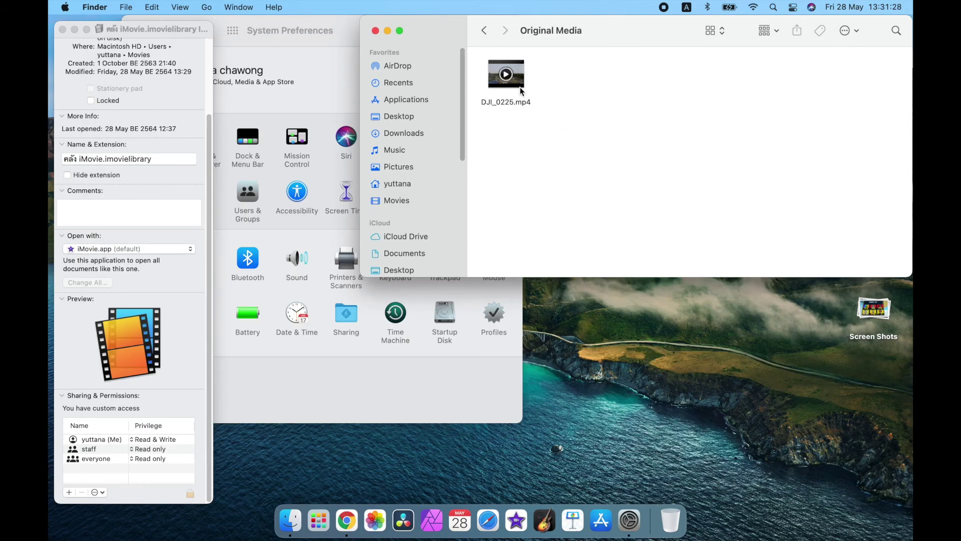
Move DJI_0225.mp4 to the Trash and return to the top level of the คลัง iMovie.imovielibrary package
{"action": "key", "text": "super+BackSpace"}
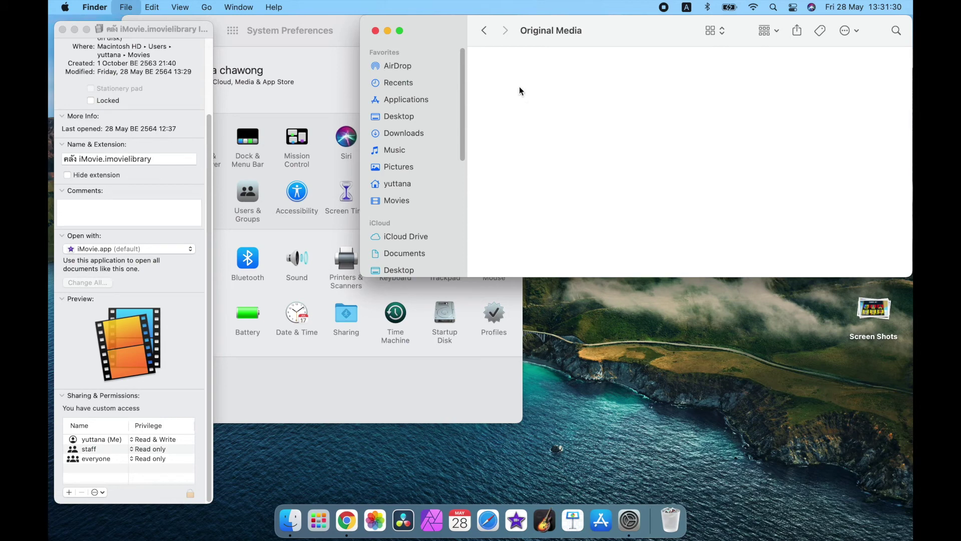
{"action": "left_click", "coordinate": [487, 32]}
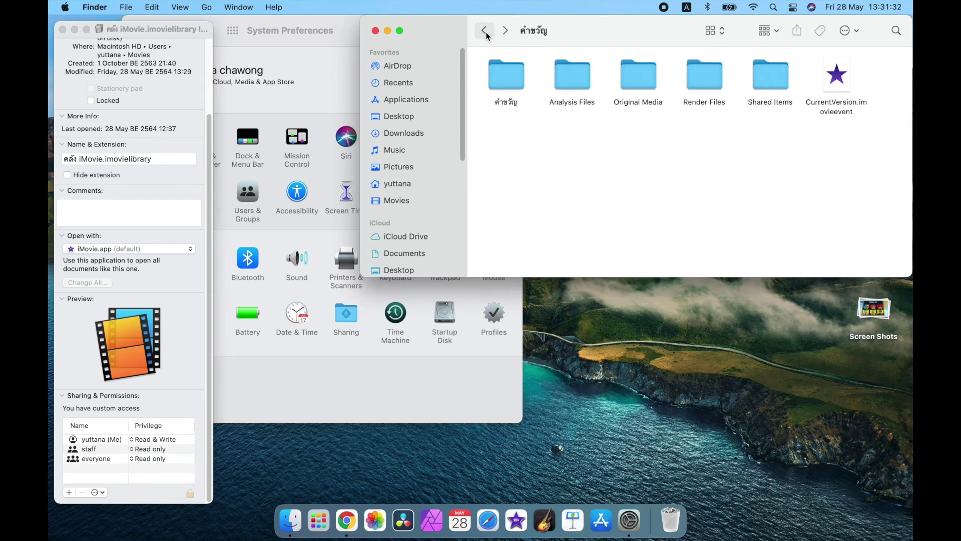
{"action": "left_click", "coordinate": [487, 32]}
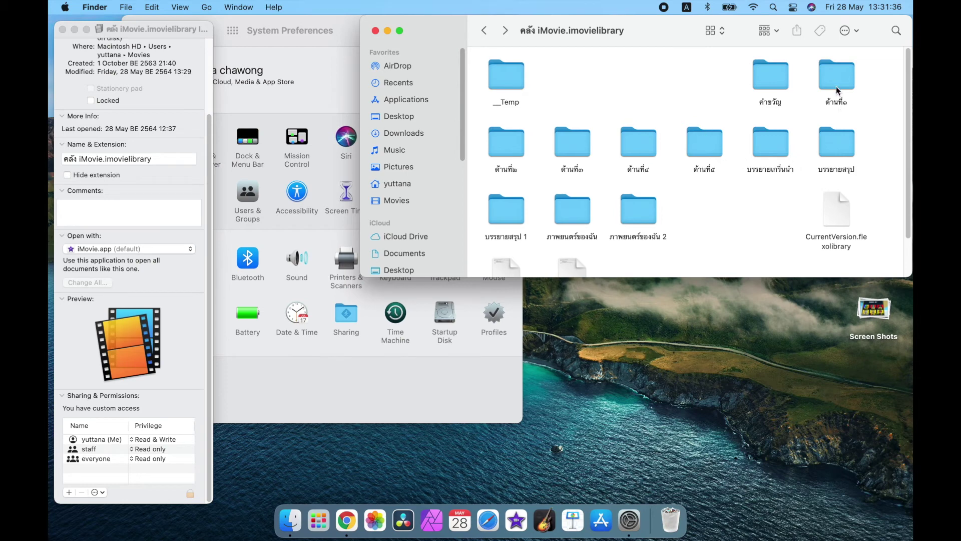
Open the Original Media folder inside ภาพยนตร์ของฉัน 2 and examine its video, image and audio files
{"action": "scroll", "coordinate": [712, 195], "scroll_direction": "down", "scroll_amount": 1}
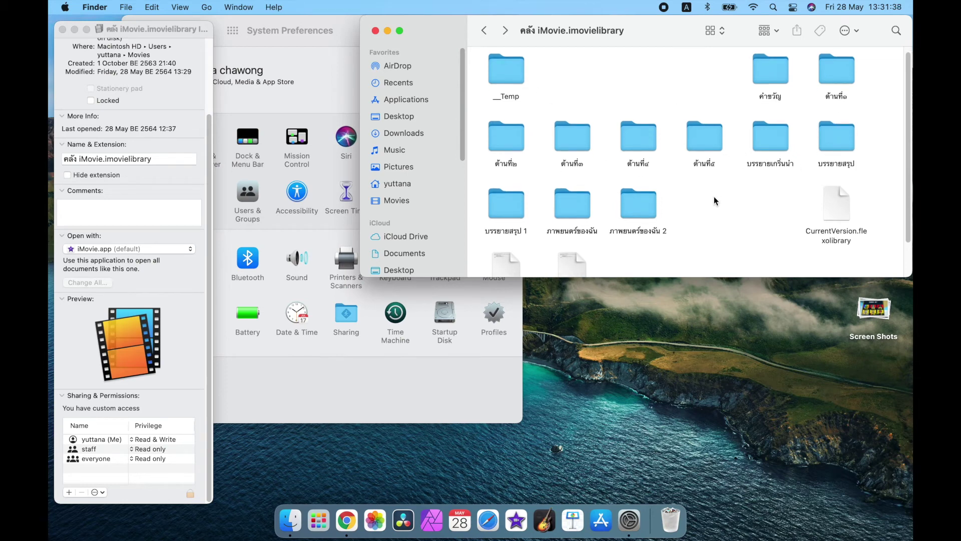
{"action": "scroll", "coordinate": [711, 198], "scroll_direction": "down", "scroll_amount": 1}
{"action": "double_click", "coordinate": [641, 196]}
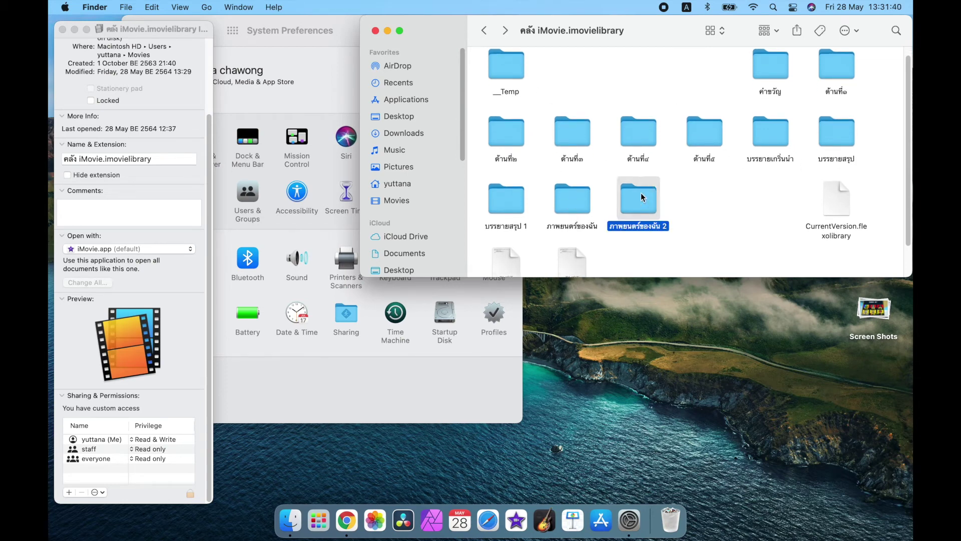
{"action": "double_click", "coordinate": [571, 78]}
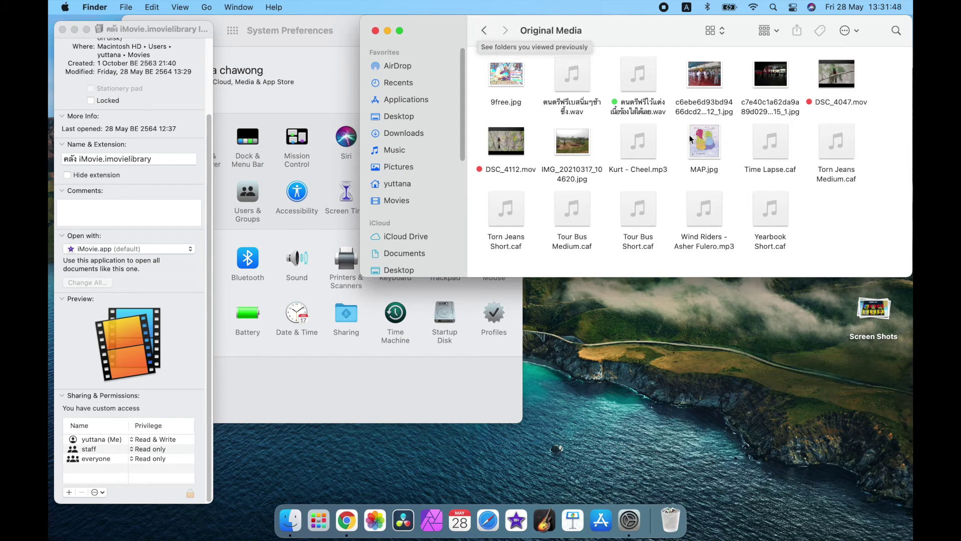
{"action": "scroll", "coordinate": [696, 139], "scroll_direction": "up", "scroll_amount": 1}
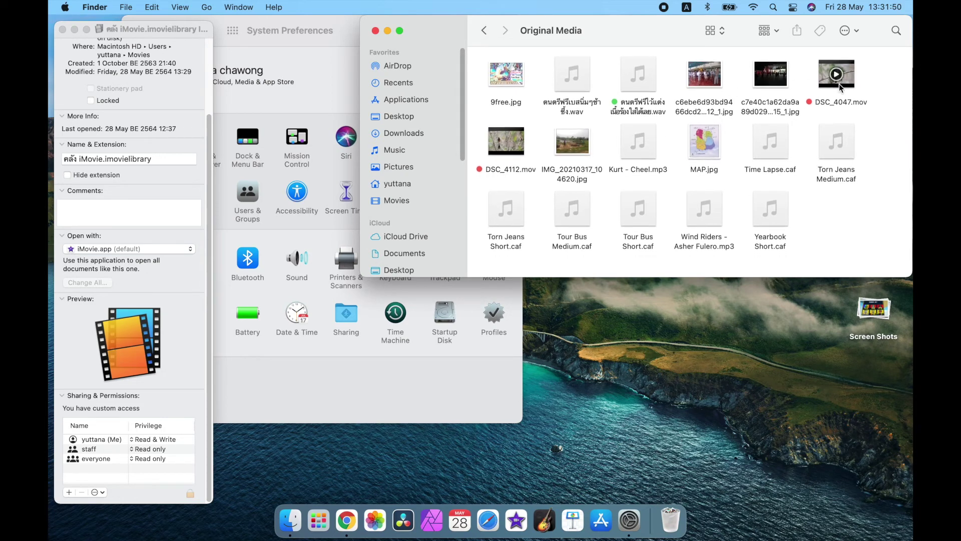
{"action": "mouse_move", "coordinate": [619, 201]}
{"action": "left_click", "coordinate": [576, 213]}
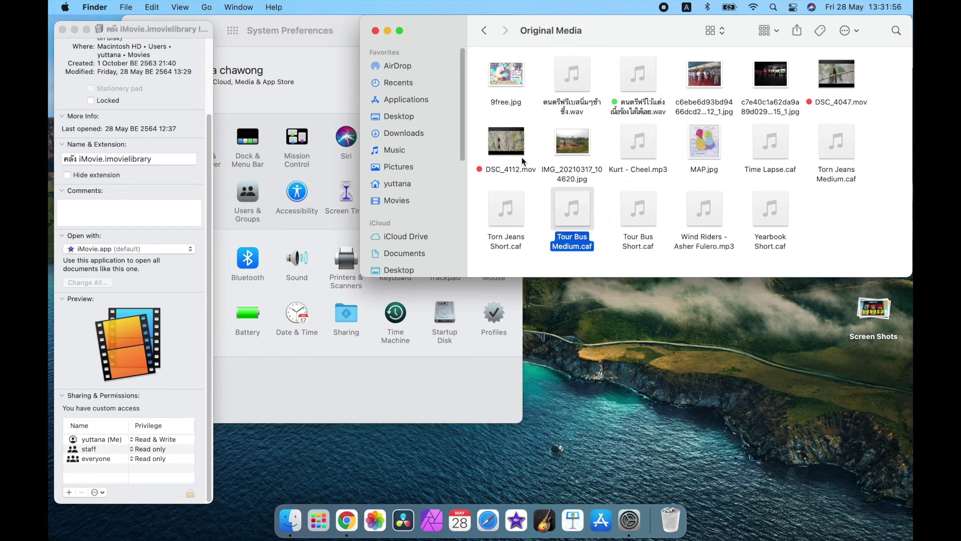
Recheck the Original Media folder of ภาพยนตร์ของฉัน 2 from the library's top level and return there
{"action": "left_click", "coordinate": [481, 32]}
{"action": "left_click", "coordinate": [480, 32]}
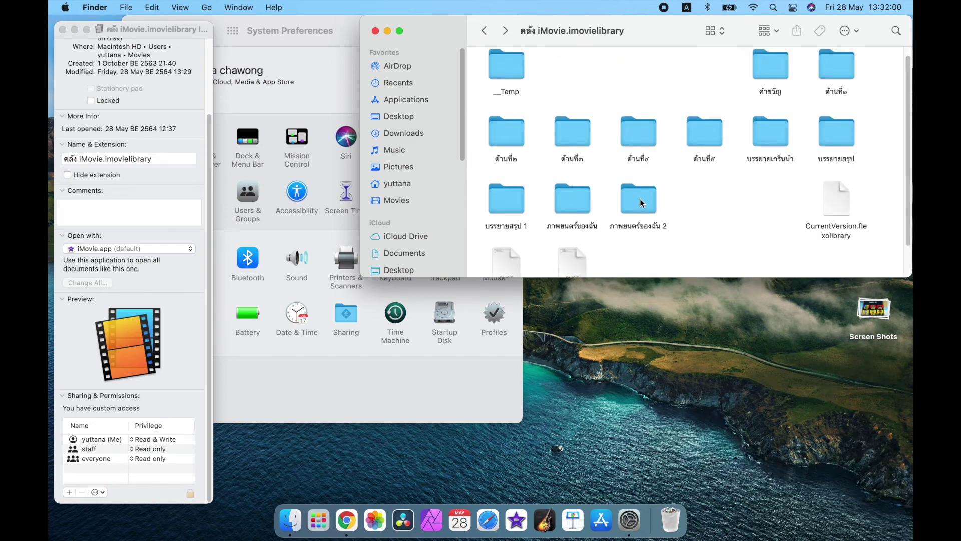
{"action": "scroll", "coordinate": [640, 199], "scroll_direction": "down", "scroll_amount": 3}
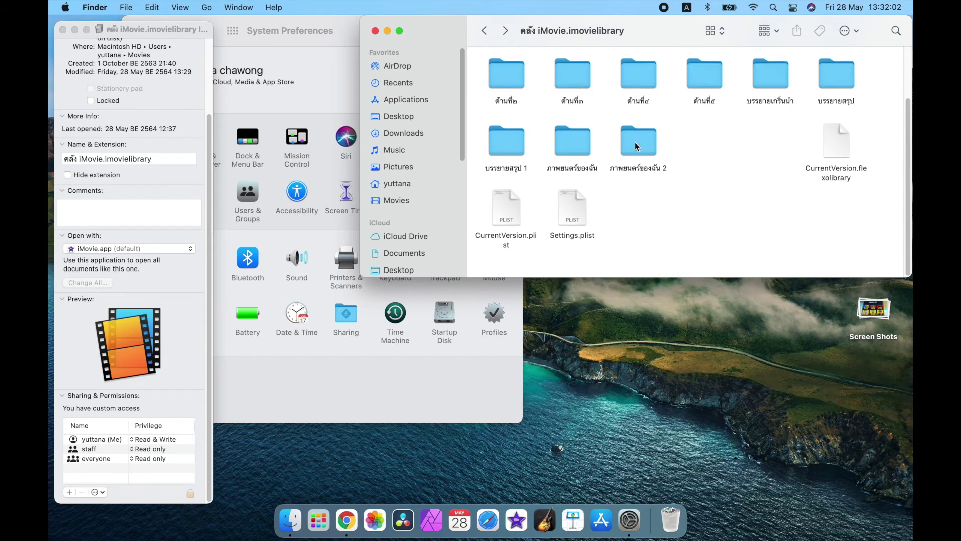
{"action": "double_click", "coordinate": [642, 163]}
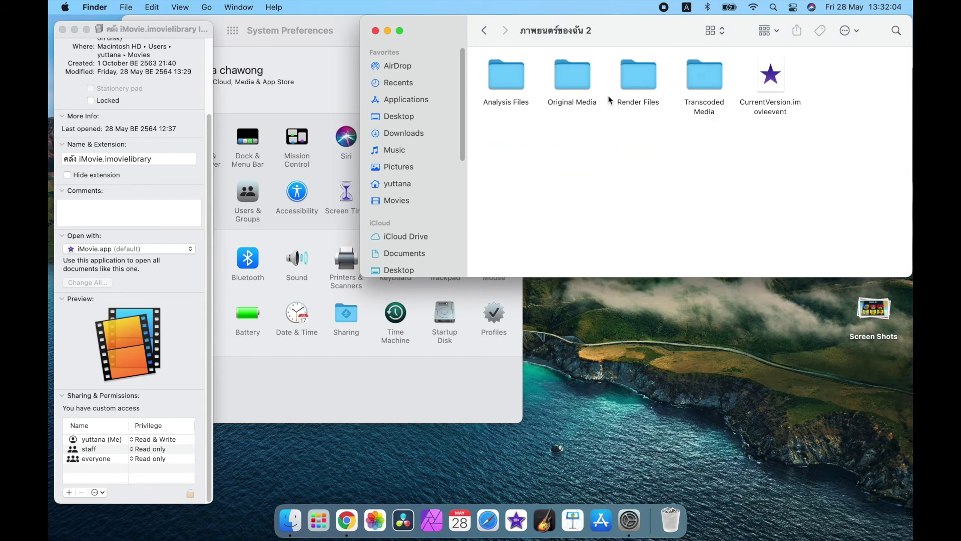
{"action": "double_click", "coordinate": [568, 75]}
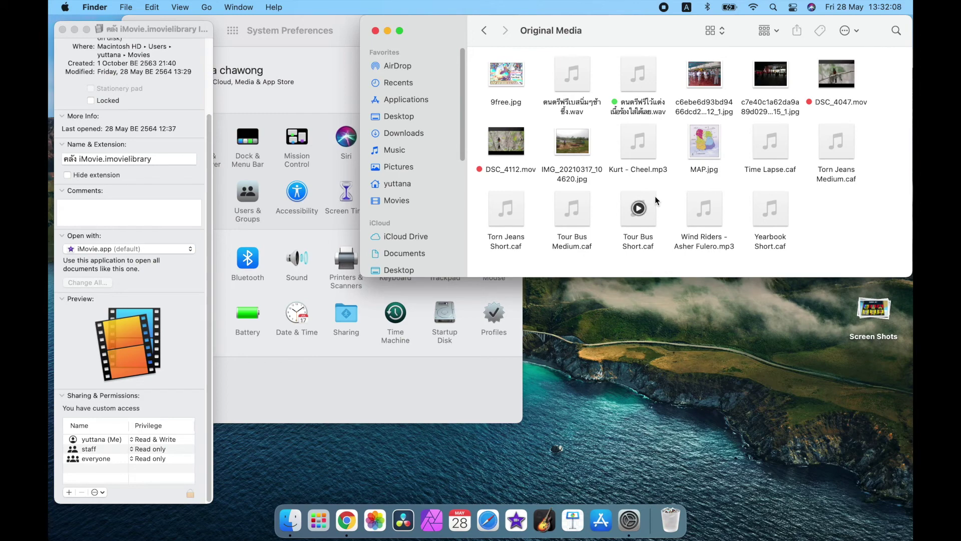
{"action": "left_click", "coordinate": [481, 31]}
{"action": "left_click", "coordinate": [482, 31]}
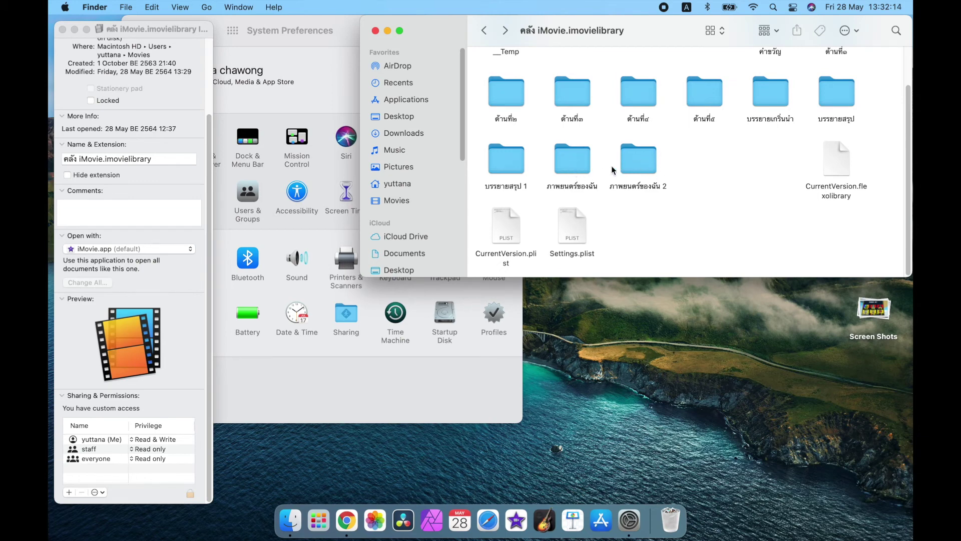
Move the ภาพยนตร์ของฉัน 2 folder to the Trash and permanently empty the Trash
{"action": "left_click", "coordinate": [645, 160]}
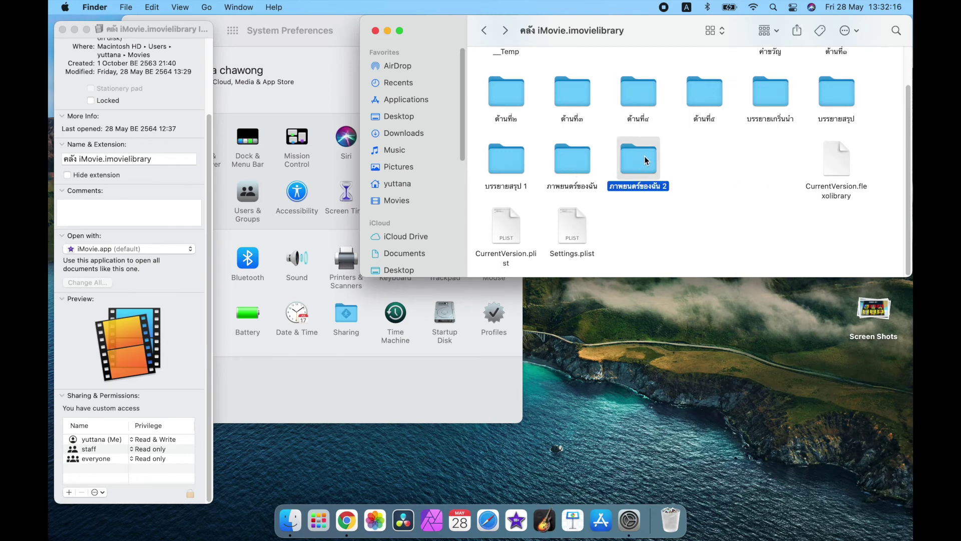
{"action": "key", "text": "super+BackSpace"}
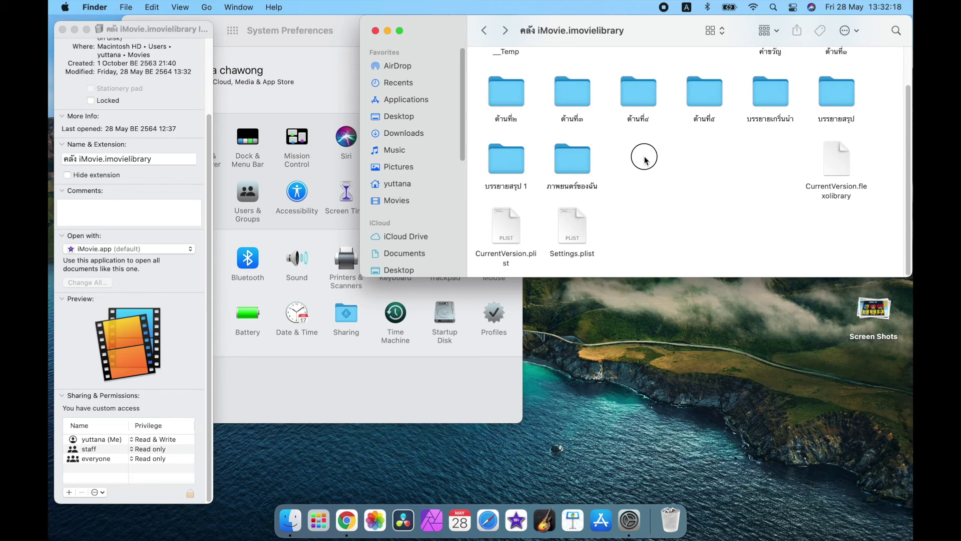
{"action": "right_click", "coordinate": [672, 506]}
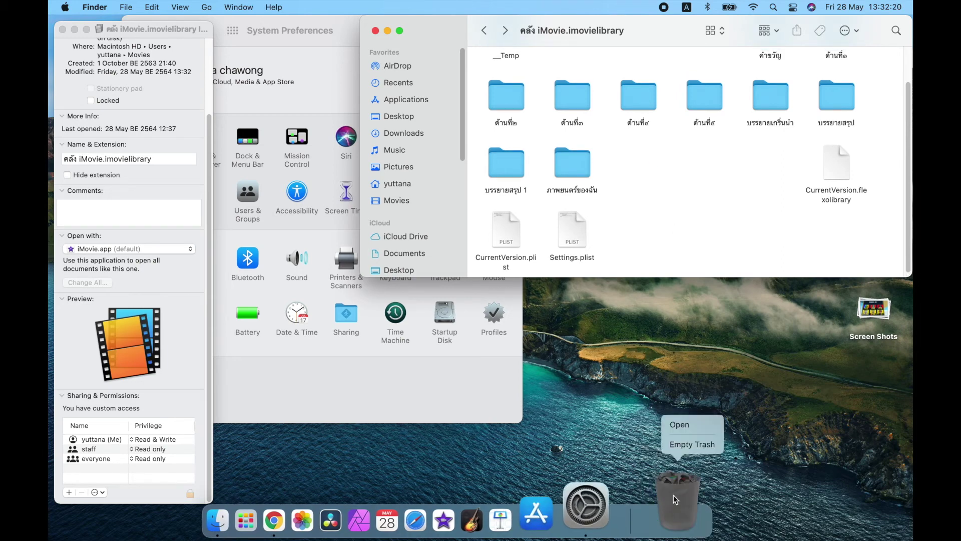
{"action": "left_click", "coordinate": [680, 440]}
{"action": "left_click", "coordinate": [518, 224]}
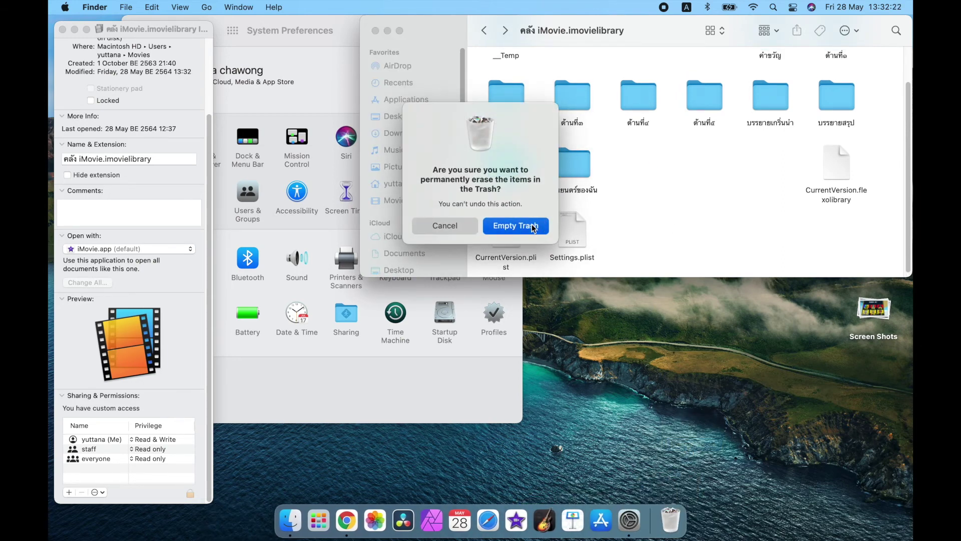
Close the library's info window and switch to iMovie to show all projects
{"action": "left_click", "coordinate": [62, 29]}
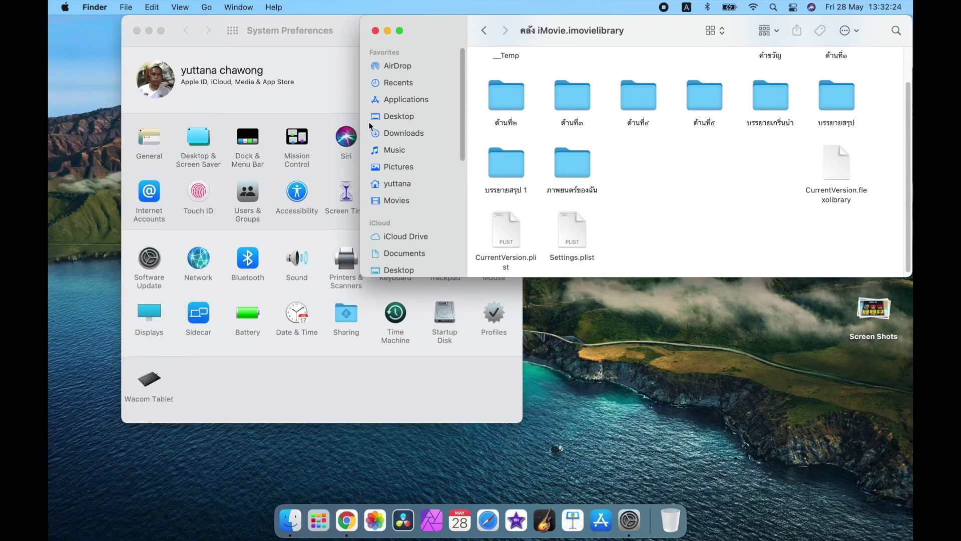
{"action": "left_click", "coordinate": [670, 357]}
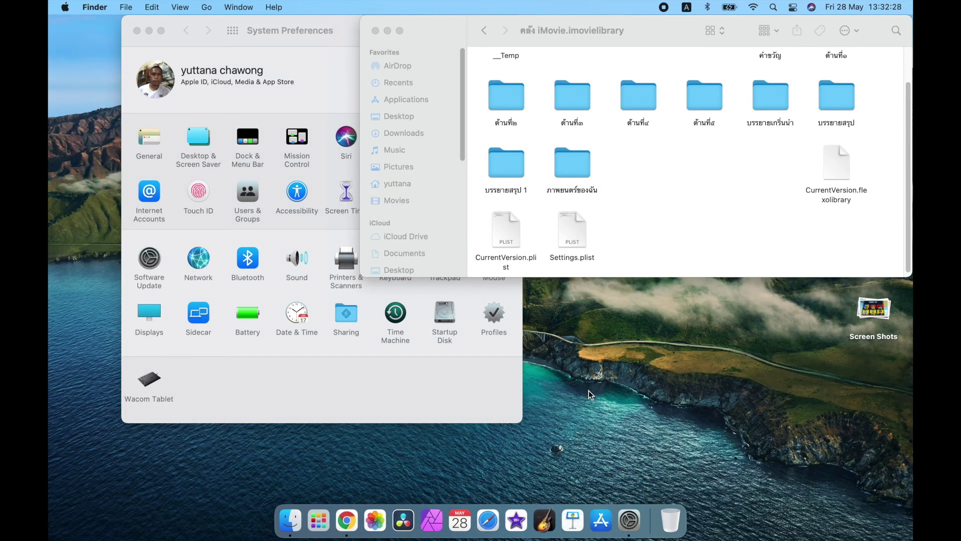
{"action": "left_click", "coordinate": [518, 511]}
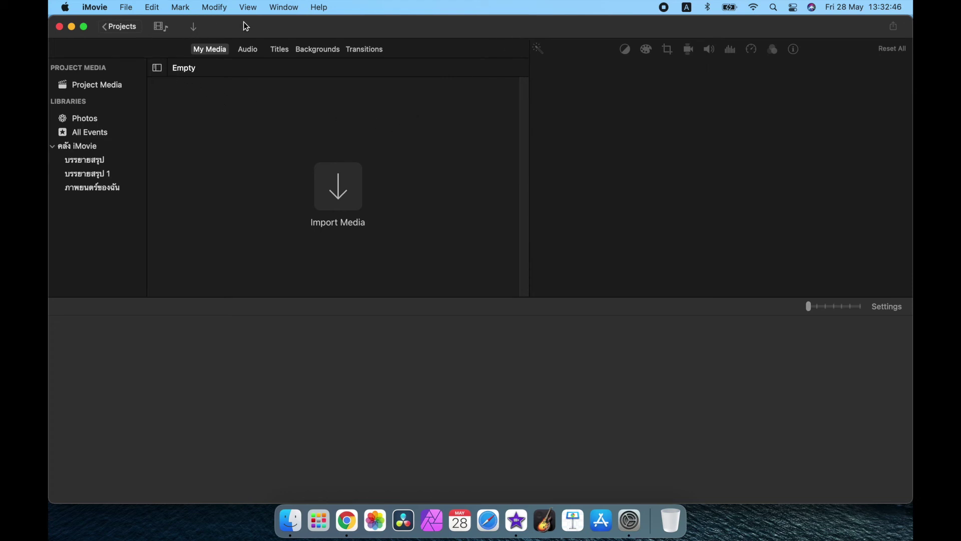
{"action": "left_click", "coordinate": [107, 26]}
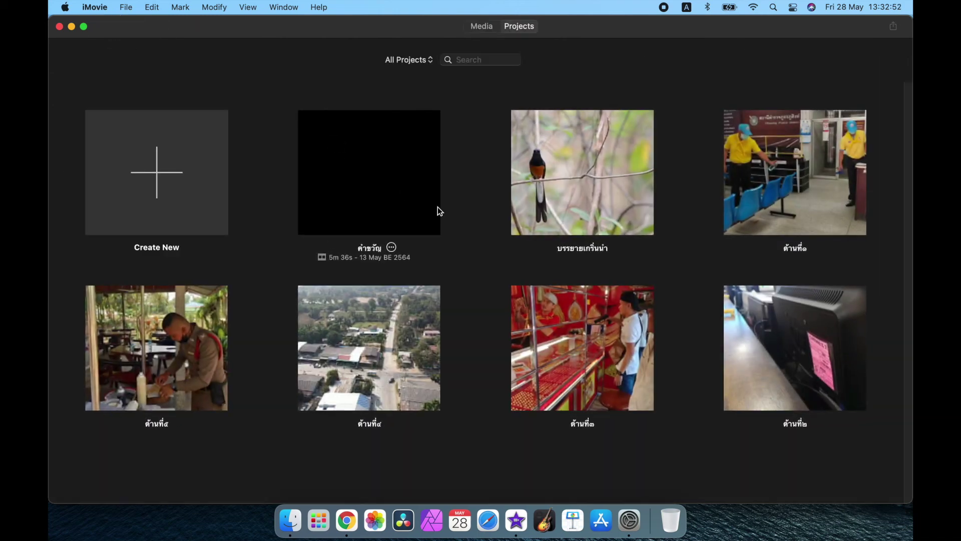
Open the บรรยายเกริ่นนำ project and check the first clips of its timeline in the viewer
{"action": "mouse_move", "coordinate": [589, 159]}
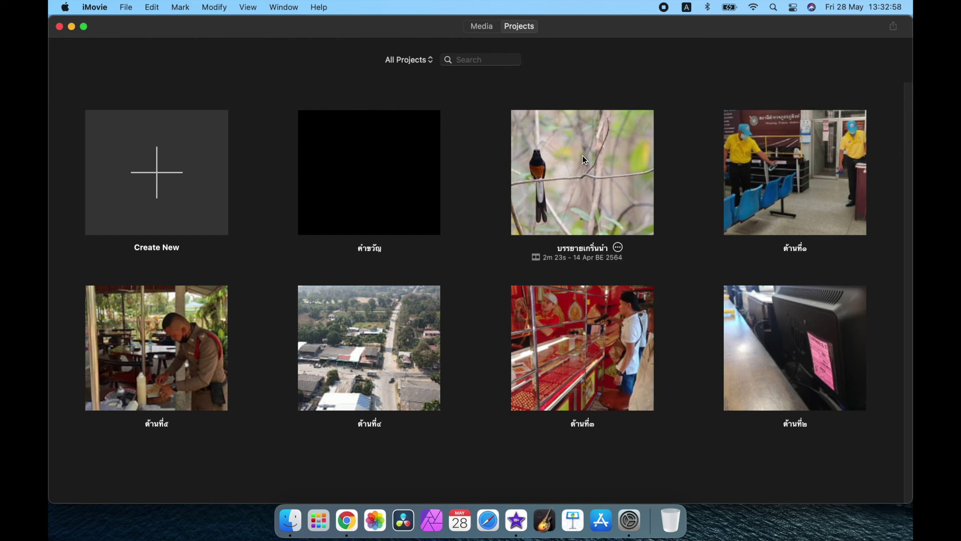
{"action": "left_click", "coordinate": [557, 166]}
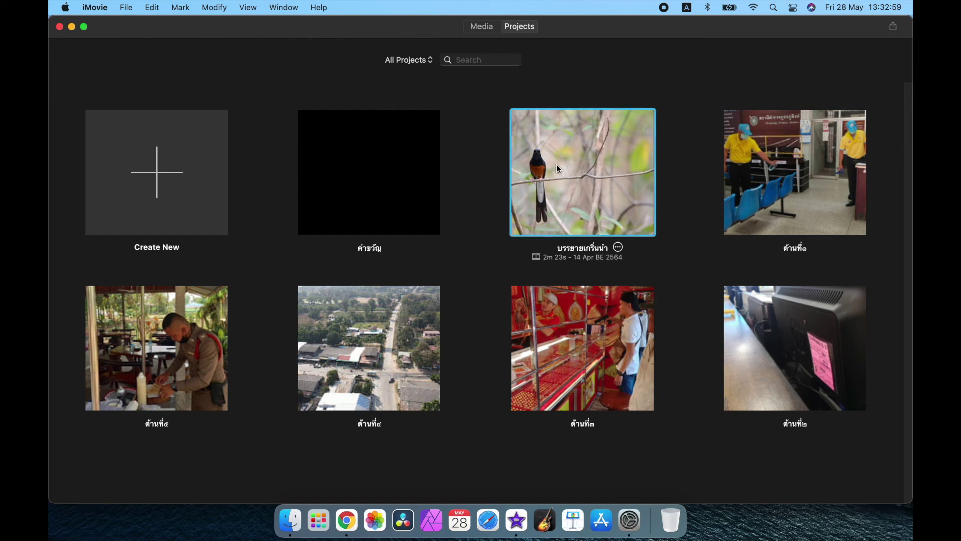
{"action": "double_click", "coordinate": [583, 169]}
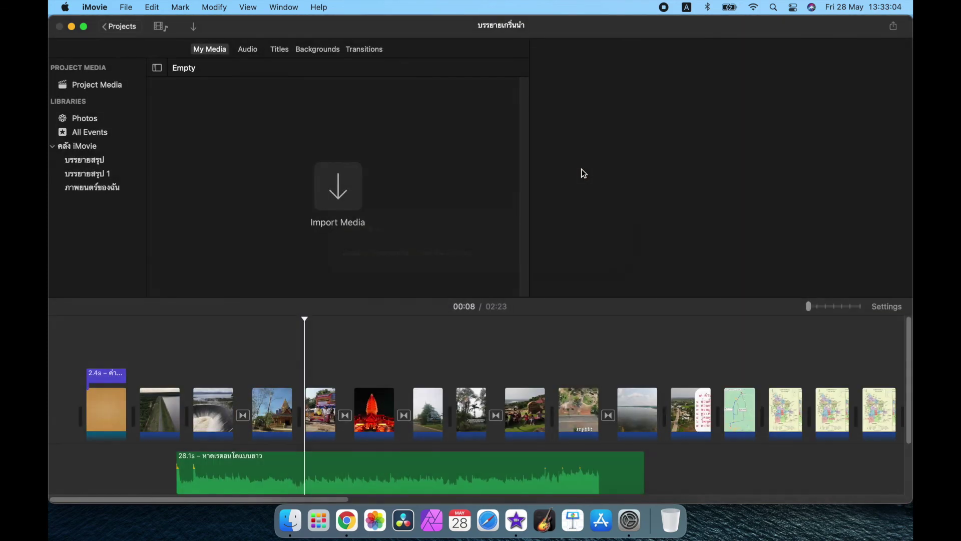
{"action": "left_click", "coordinate": [223, 350]}
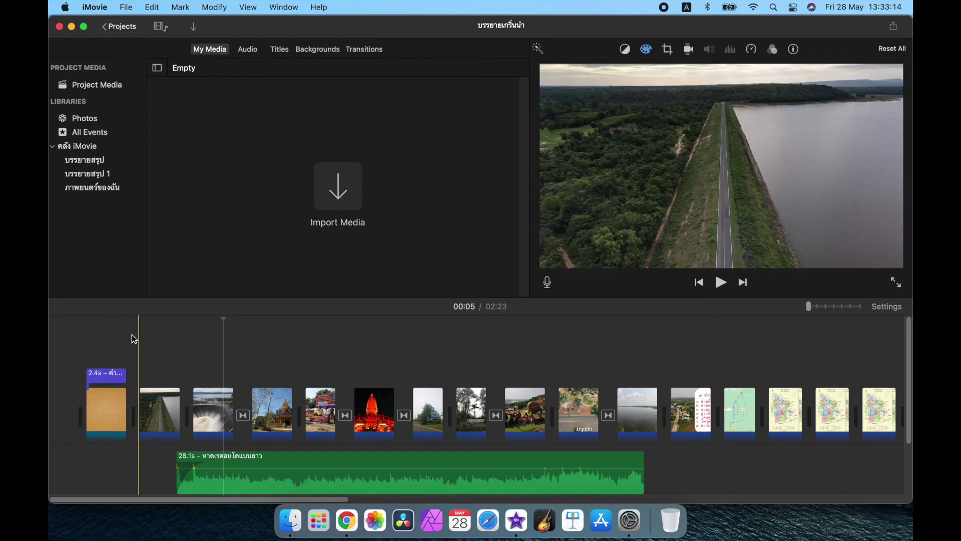
{"action": "left_click", "coordinate": [161, 339]}
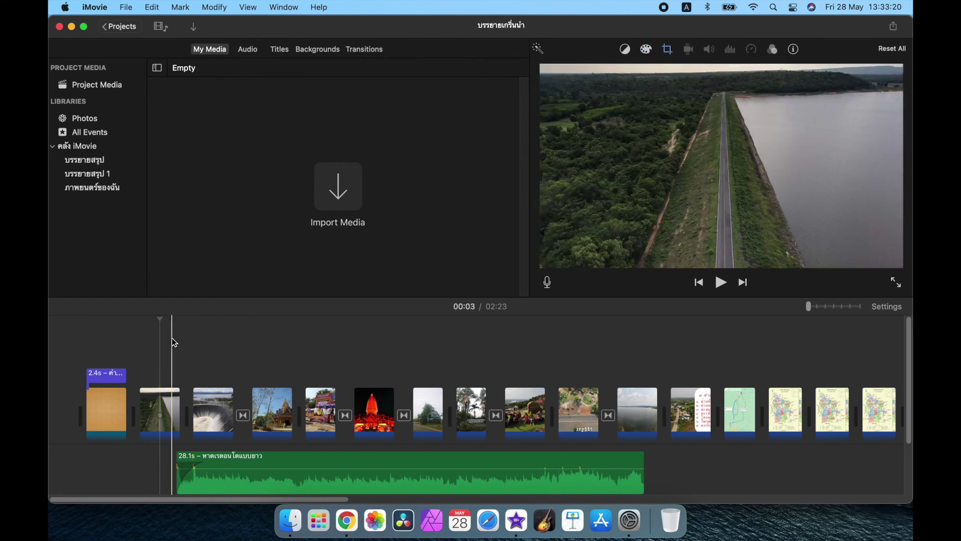